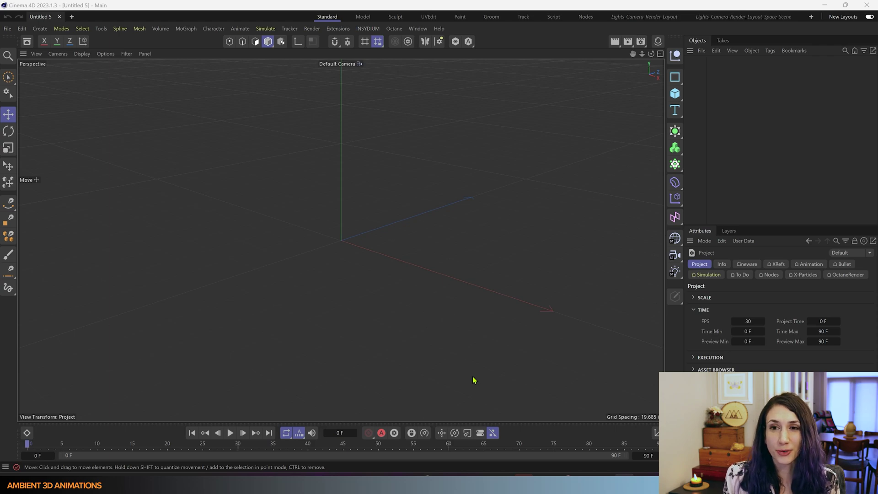
Add a cube with 10 segments on X, Y and Z, shown in Gouraud Shading (Lines).
left_click(676, 96)
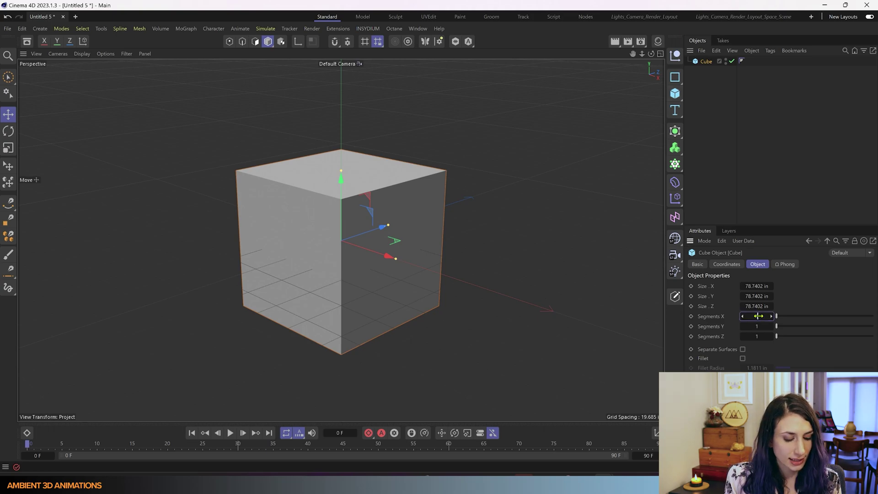
type("10")
key("Tab")
type("10")
key("Tab")
type("10")
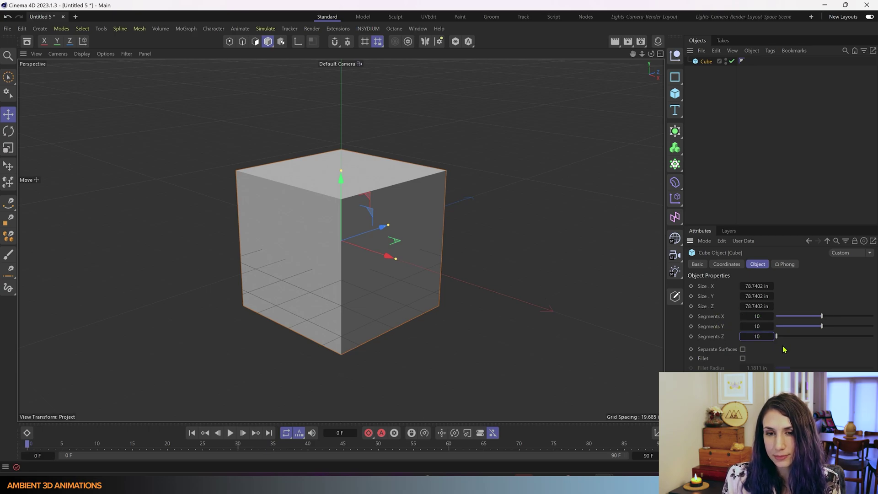
key("Return")
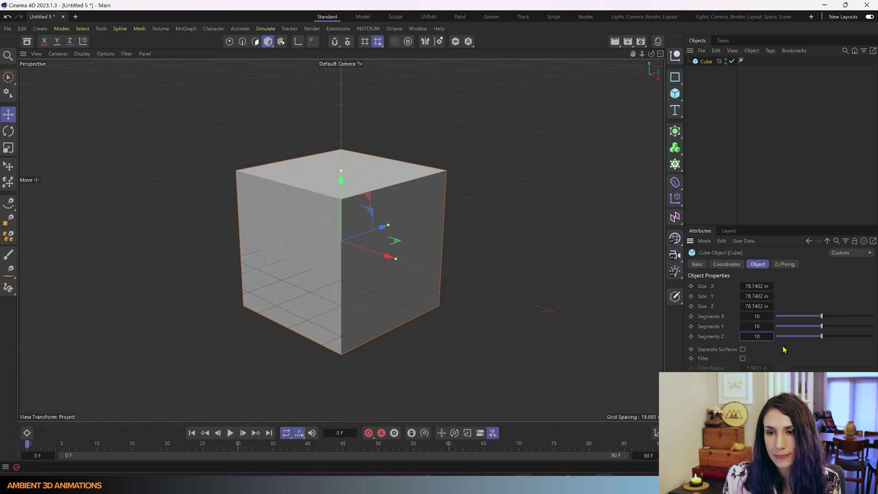
left_click(83, 55)
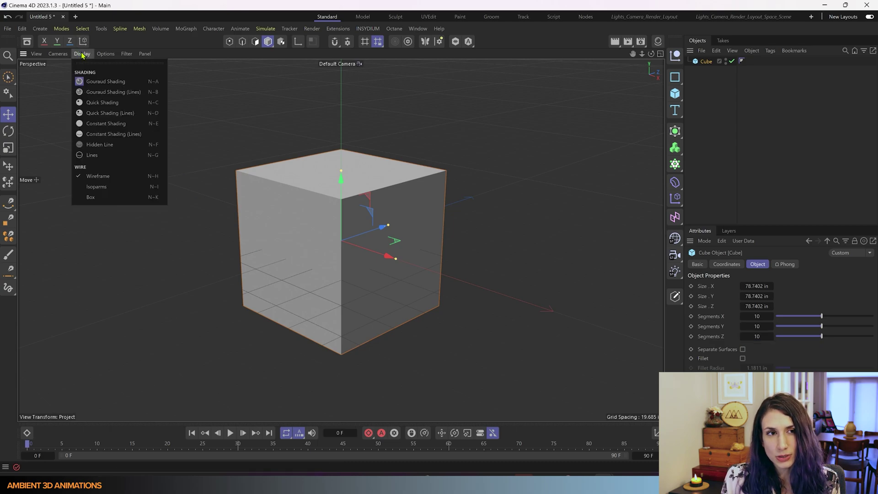
left_click(87, 94)
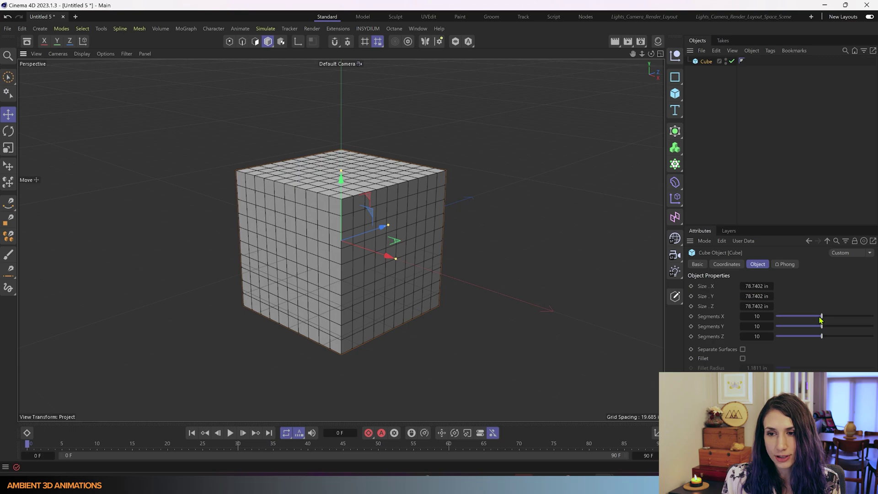
Make the cube editable, switch to Points mode and zoom in on its top corner.
left_click(676, 297)
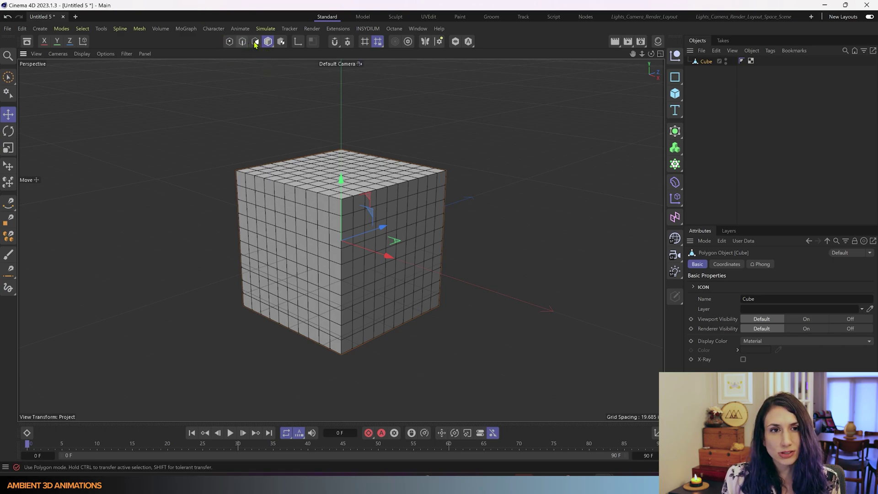
left_click(230, 41)
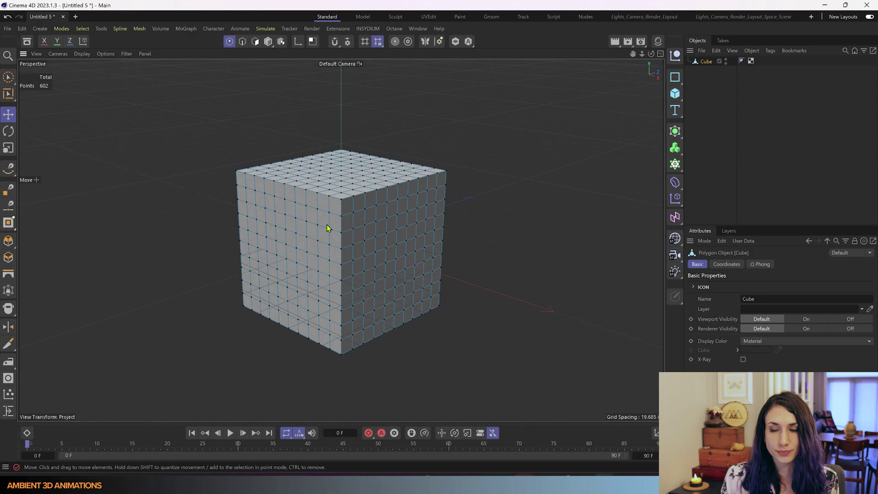
scroll(349, 206, "up", 5)
scroll(349, 210, "up", 3)
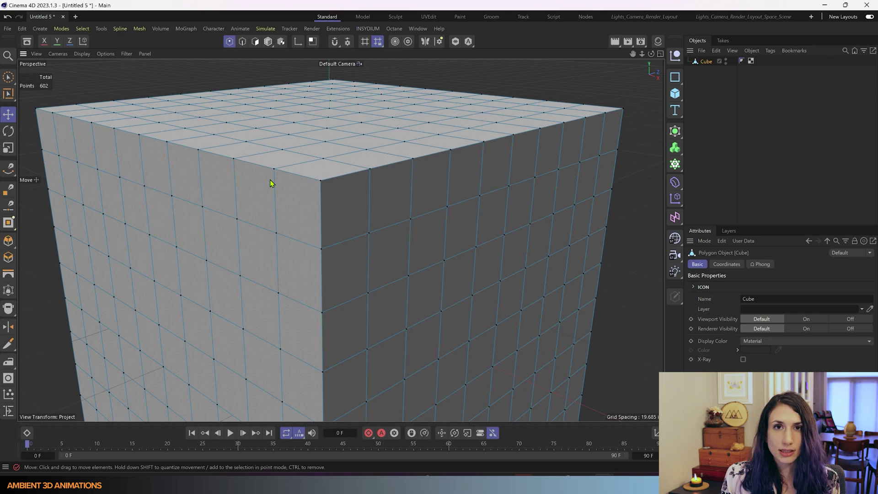
Activate the Create Point tool from the M mesh shortcut menu.
key("m")
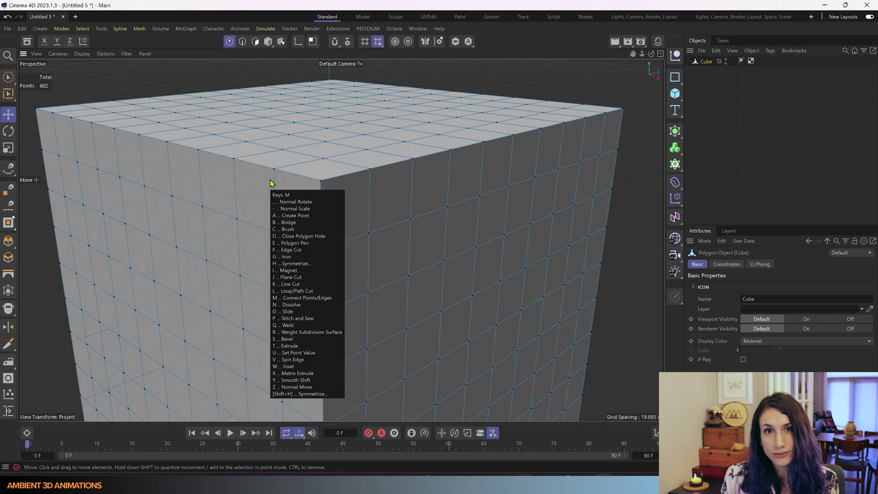
key("a")
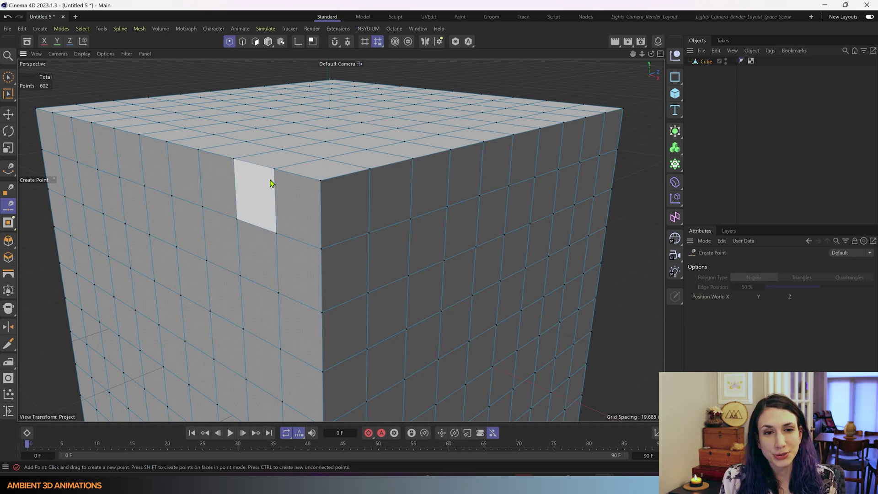
Add four points on polygons near the cube's top corner, splitting them into triangles.
left_click(344, 206)
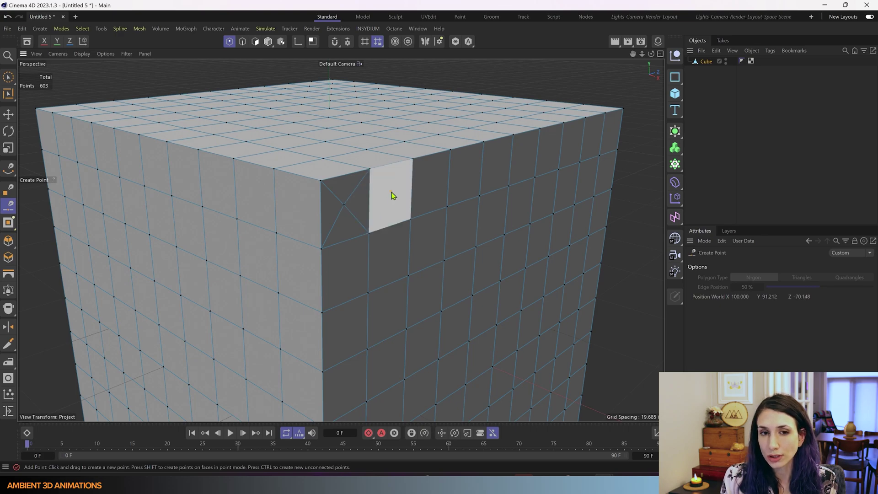
left_click(391, 192)
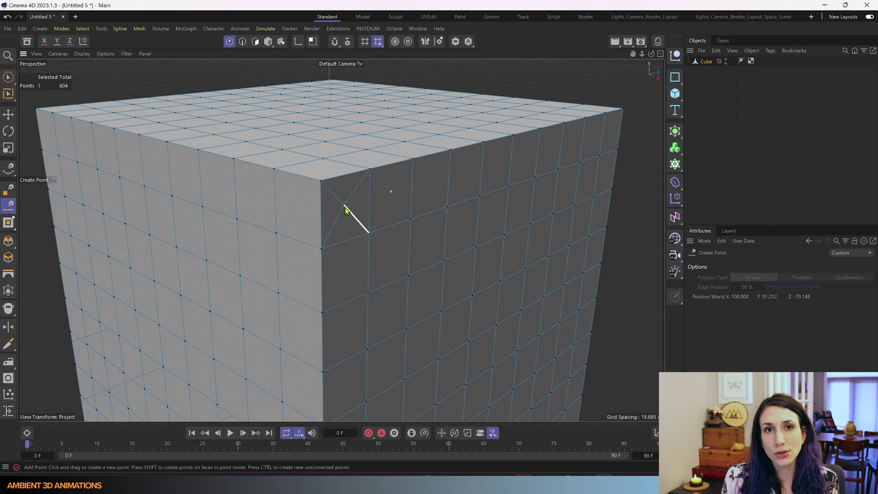
left_click(428, 181)
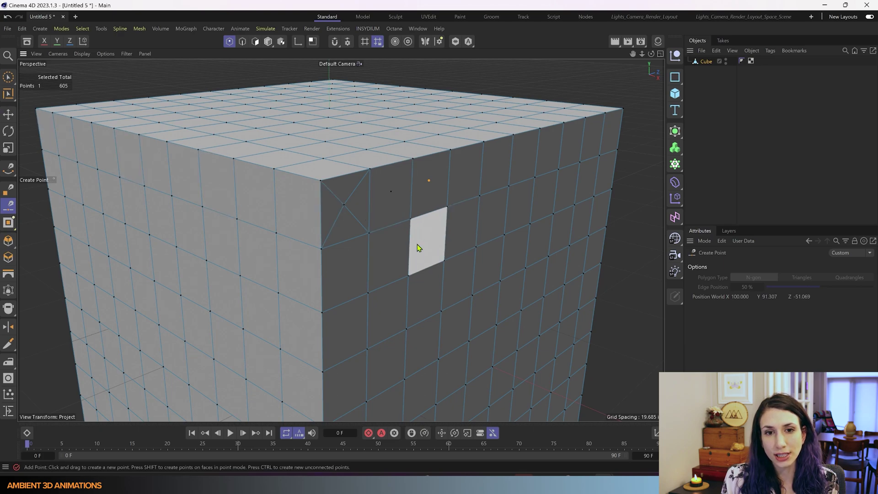
left_click(347, 271)
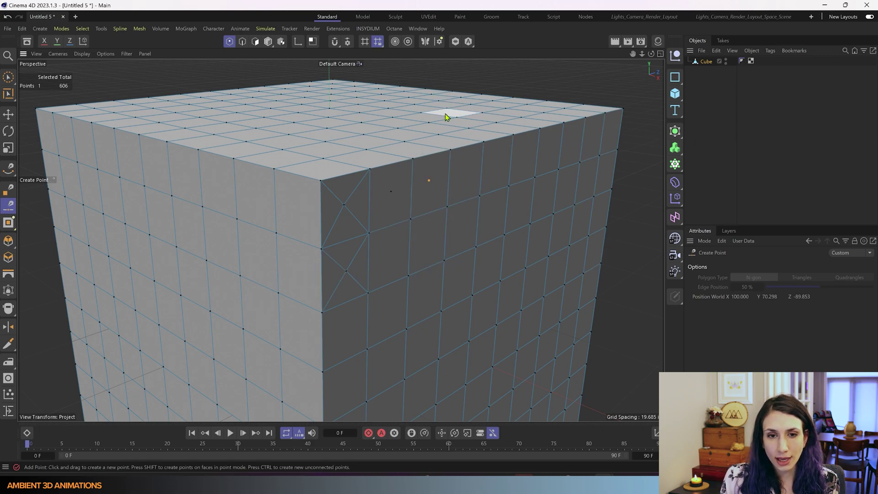
Add two more points to the cube, one in the middle of a front face.
scroll(504, 287, "down", 3)
scroll(504, 287, "down", 2)
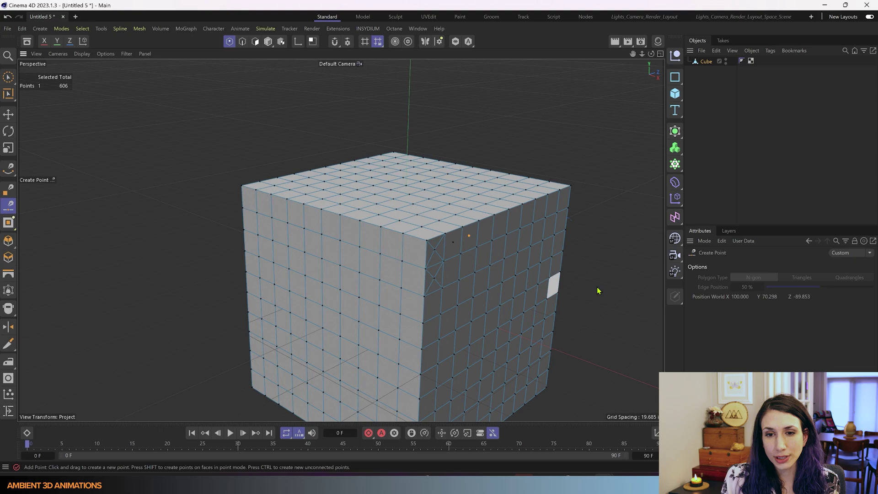
middle_click_drag(598, 287, 459, 238, "alt")
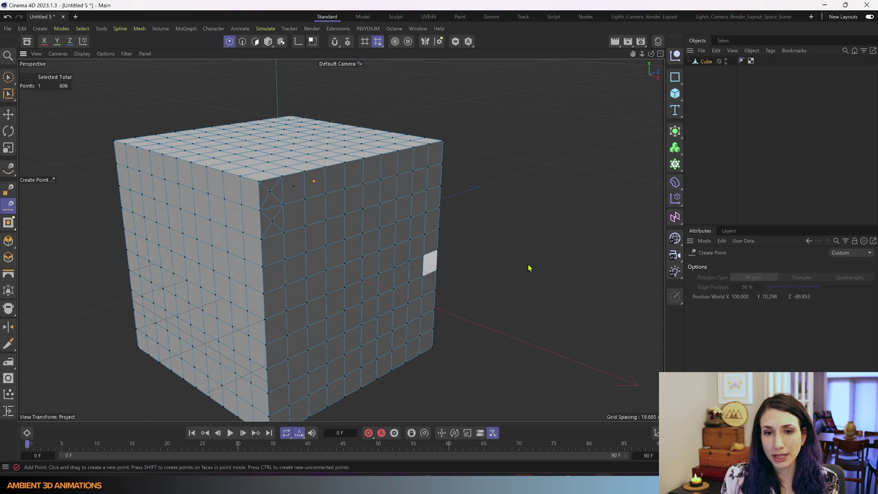
left_click(504, 290)
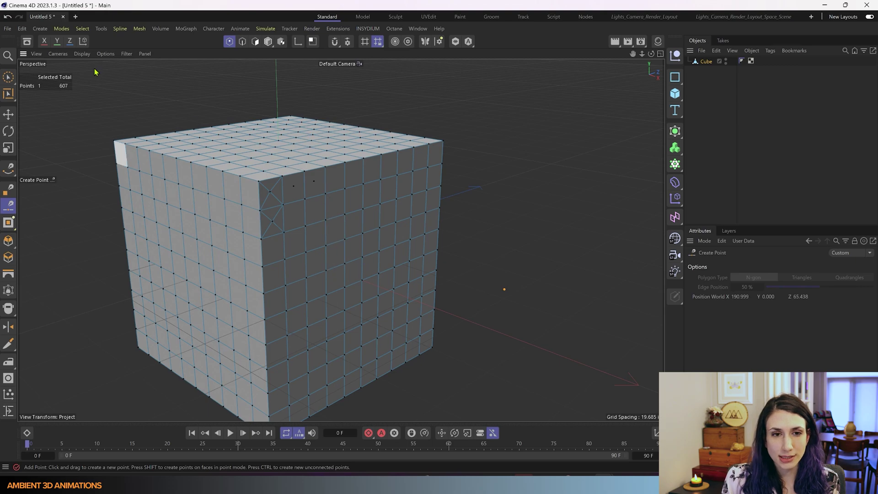
scroll(300, 191, "up", 10)
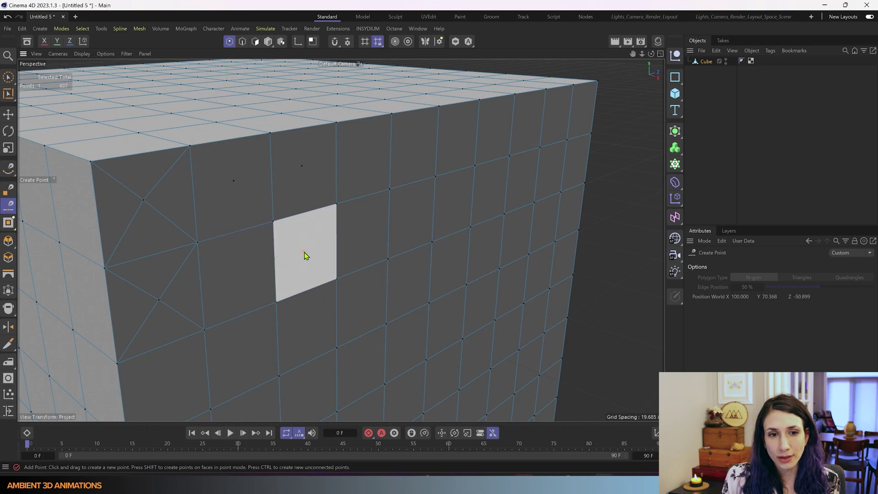
left_click(304, 252)
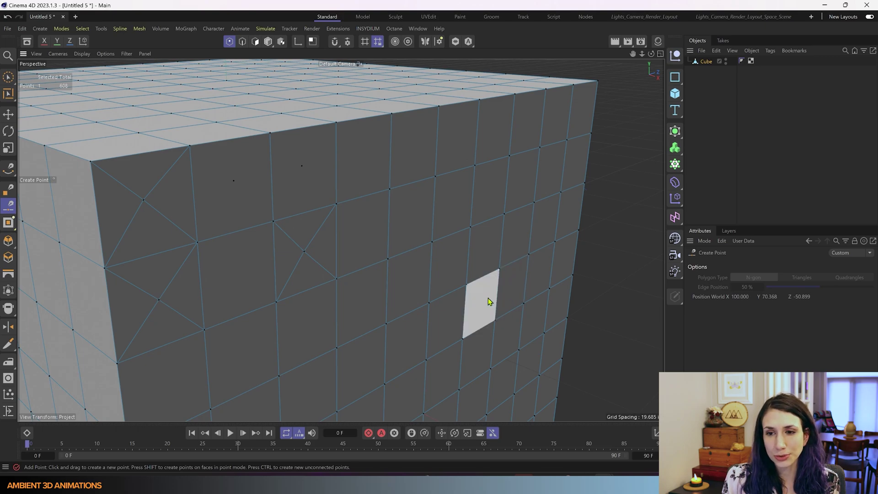
In edge mode, insert a point on a vertical edge of the cube's front face.
left_click(243, 42)
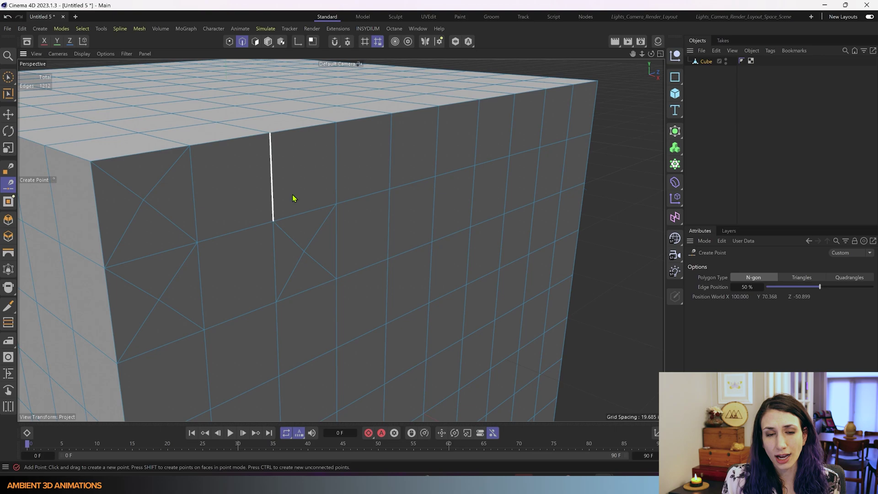
left_click_drag(419, 202, 281, 181, "alt")
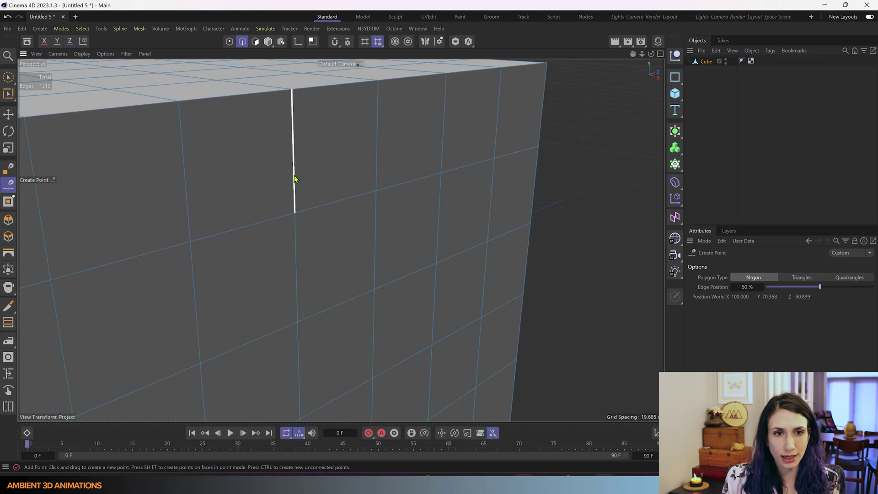
left_click(294, 179)
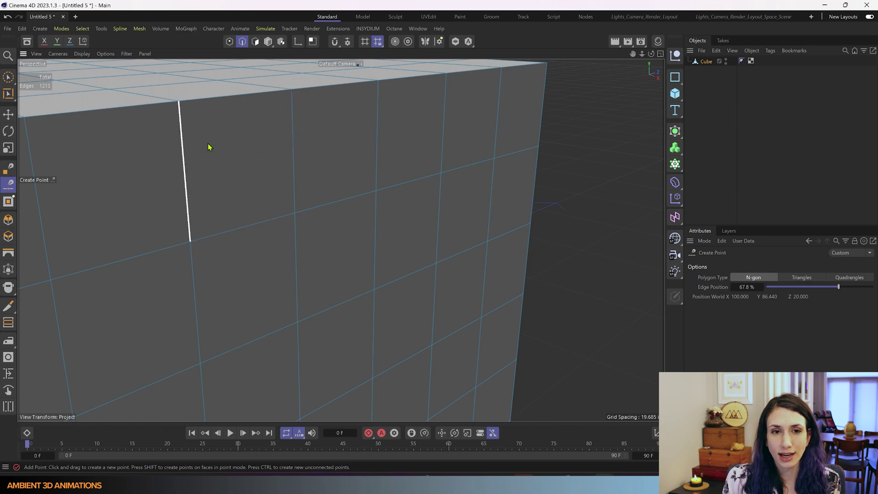
Set the Create Point Polygon Type to Triangles.
left_click(806, 280)
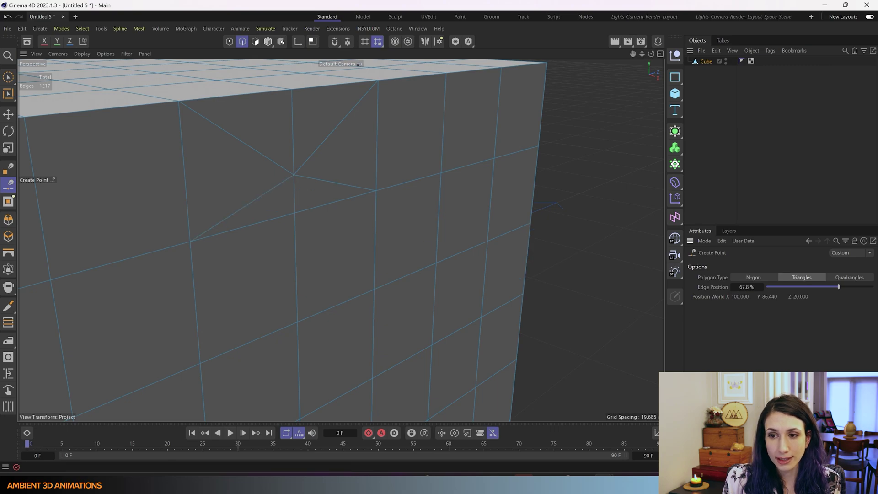
Change the Create Point Polygon Type to Quadrangles.
left_click(858, 279)
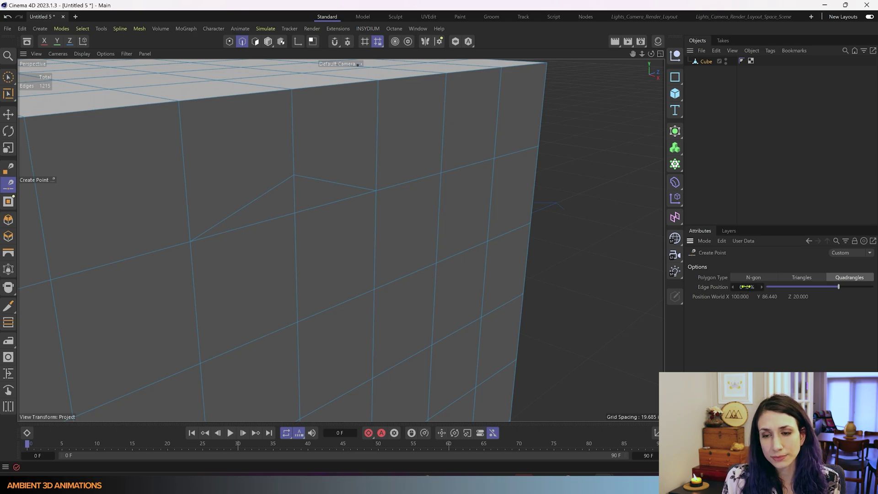
Set Edge Position to 50%, add a point on a horizontal edge, then slide it to about 71%.
left_click(747, 286)
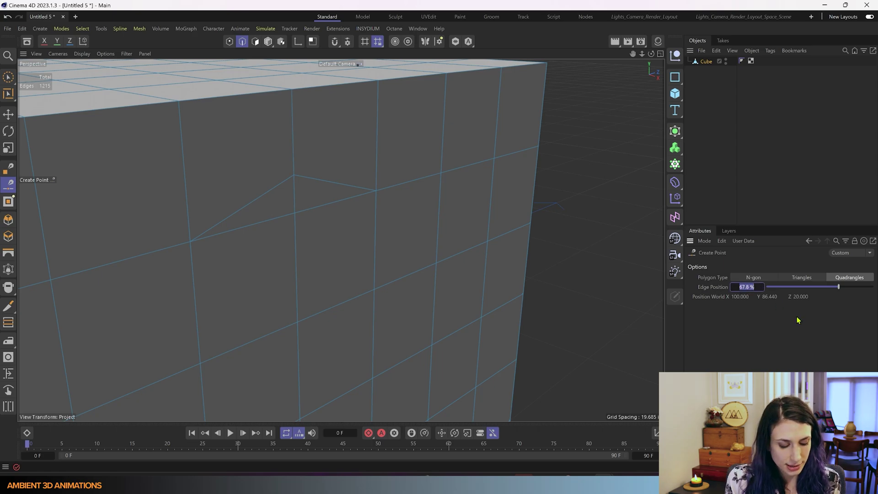
type("50")
key("Return")
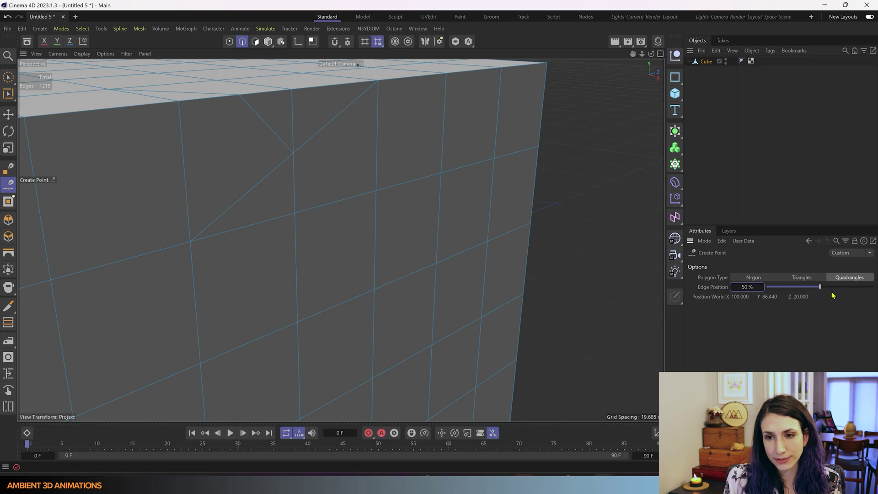
mouse_move(819, 287)
left_mouse_down()
mouse_move(788, 290)
mouse_move(809, 288)
left_mouse_up()
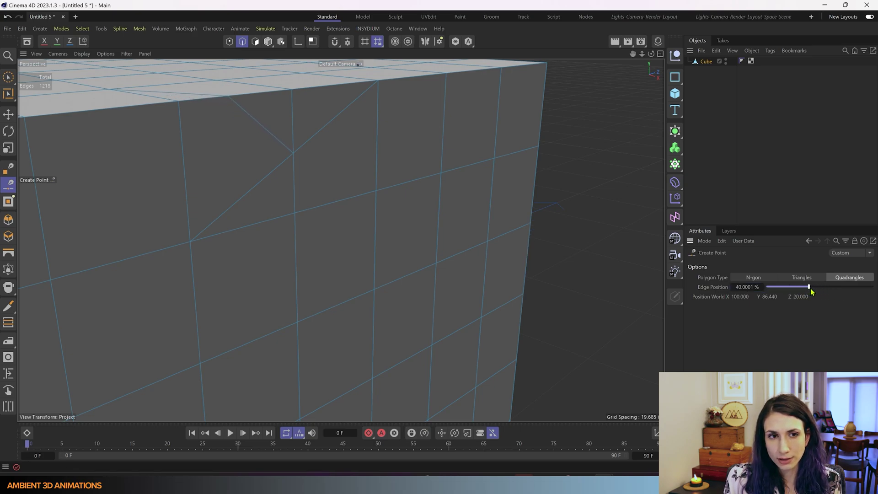
left_click(341, 203)
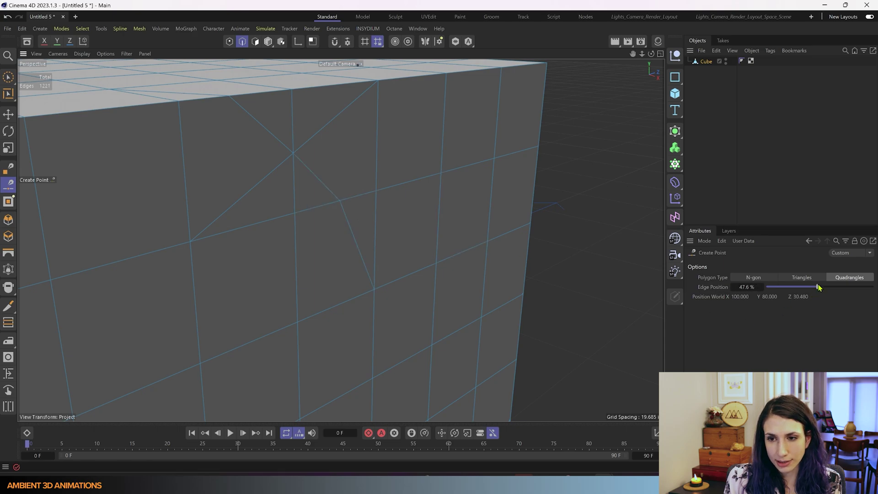
left_click_drag(819, 288, 845, 295)
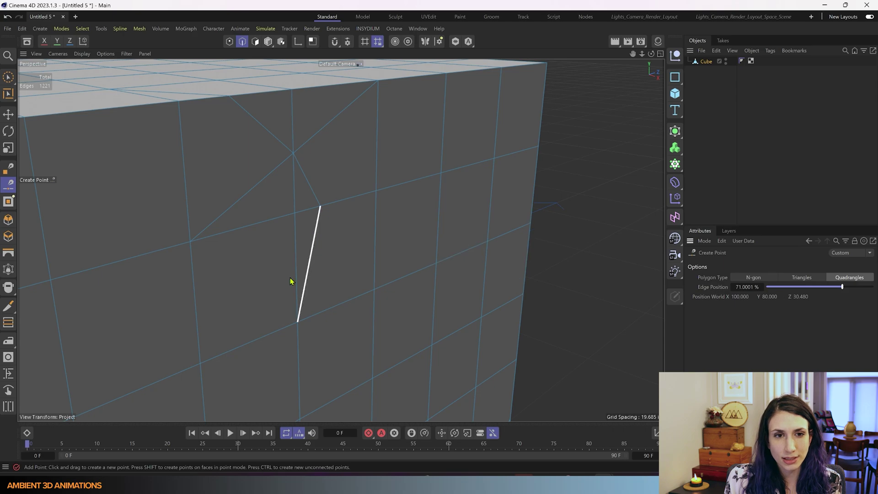
Zoom out, orbit and pan until the whole cube and its new cuts are visible.
scroll(191, 292, "down", 5)
left_click_drag(183, 291, 526, 224, "alt")
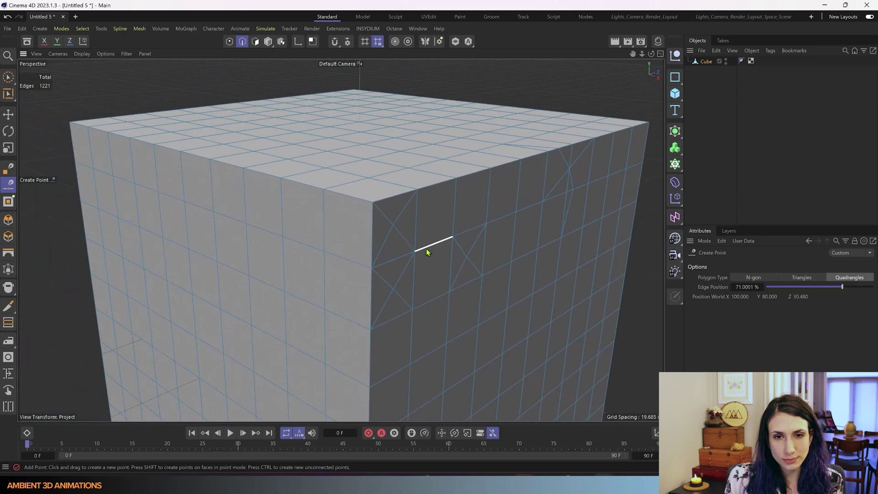
left_click_drag(424, 248, 422, 248, "alt")
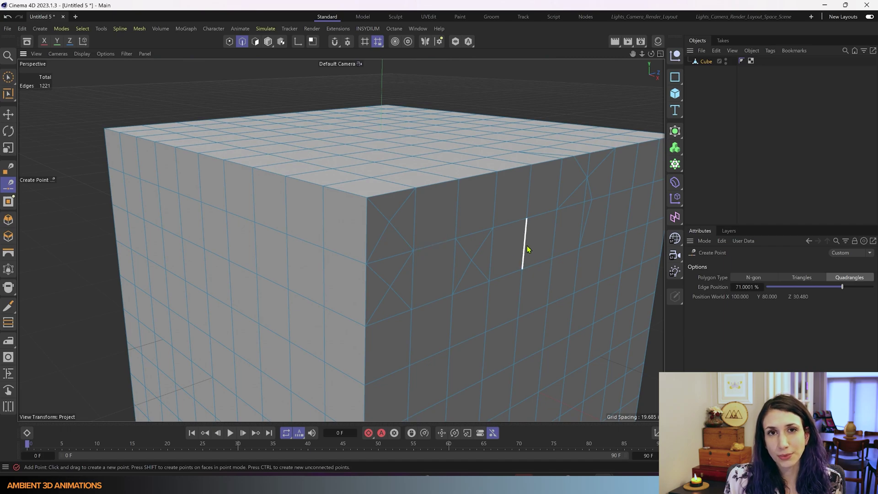
scroll(543, 235, "down", 5)
middle_click_drag(486, 274, 465, 238, "alt")
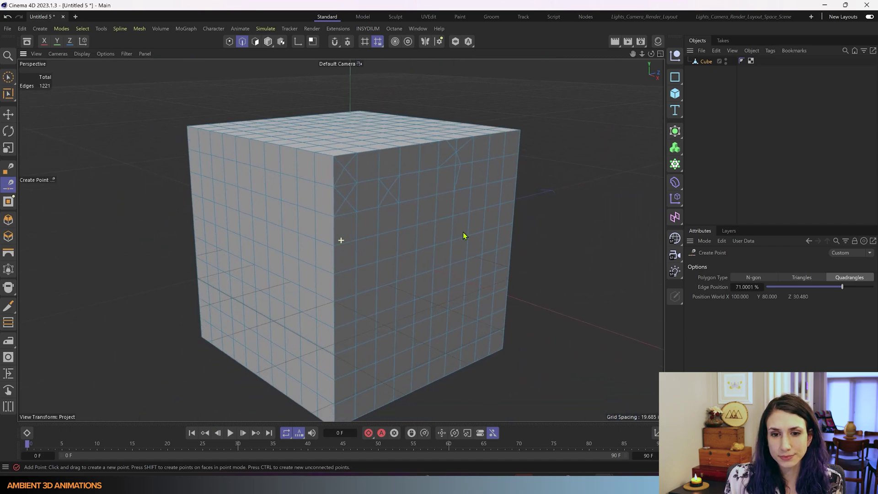
Switch to Polygon mode and add centre points inside two front-face polygons.
left_click(255, 42)
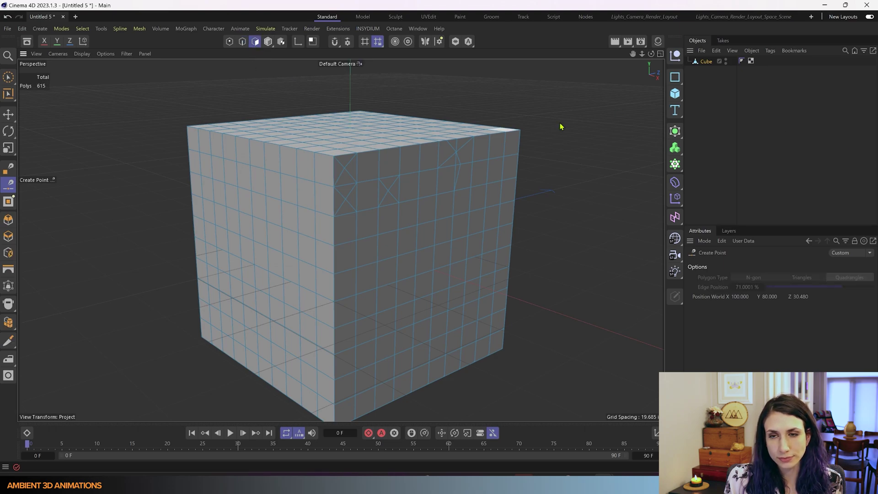
scroll(205, 138, "up", 6)
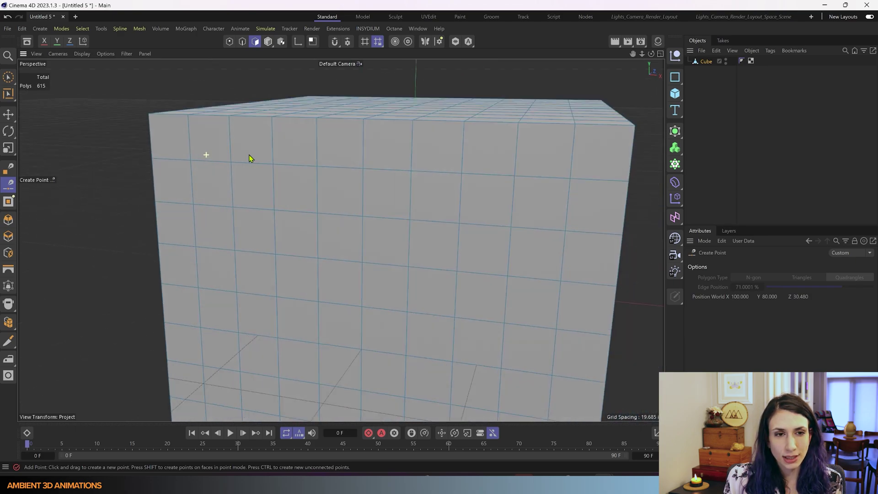
left_click_drag(249, 155, 253, 157, "alt")
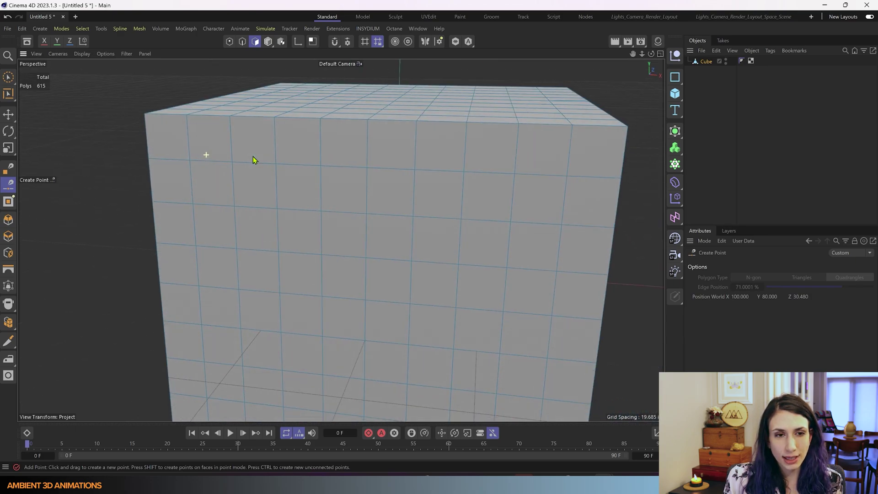
left_click(211, 144)
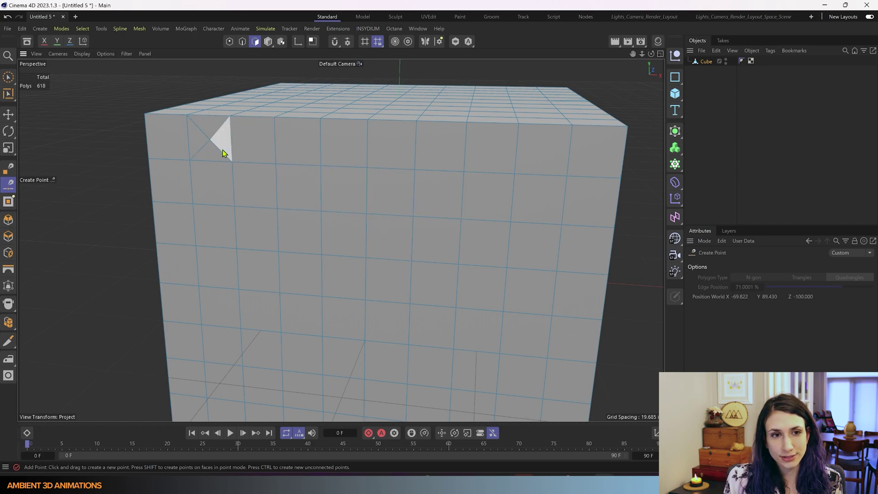
left_click(255, 188)
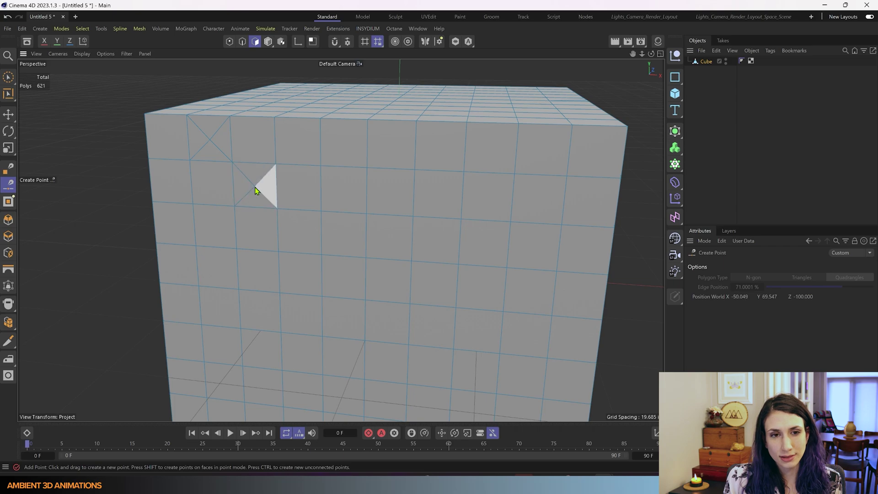
Add points inside six more front-face polygons, splitting them into triangles for 638 polygons total.
left_click(343, 141)
left_click(400, 191)
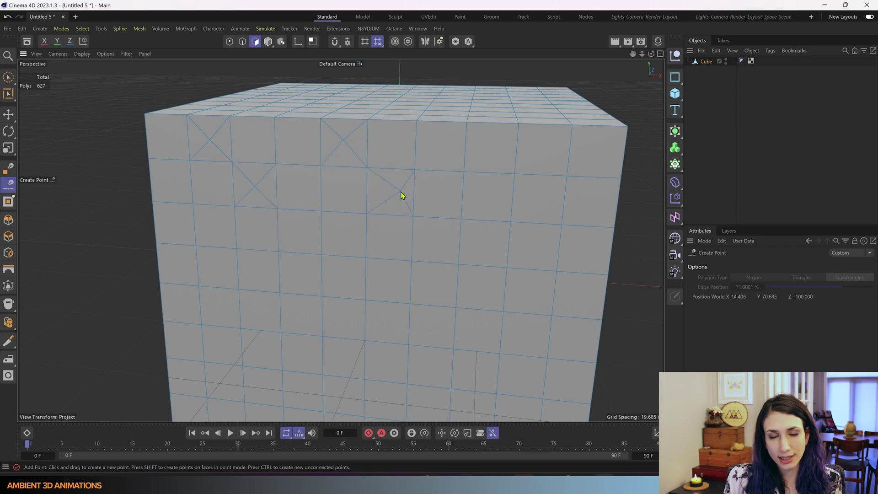
left_click(394, 240)
left_click(339, 241)
left_click(293, 233)
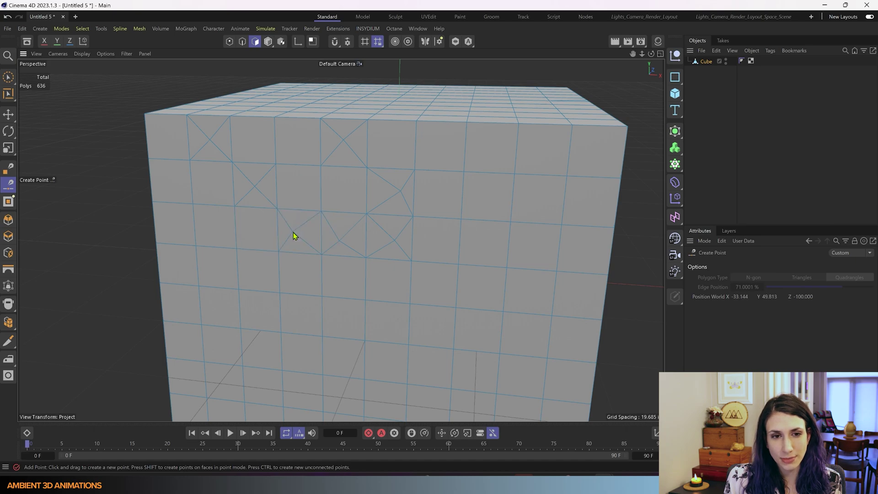
left_click(314, 238)
scroll(304, 222, "up", 4)
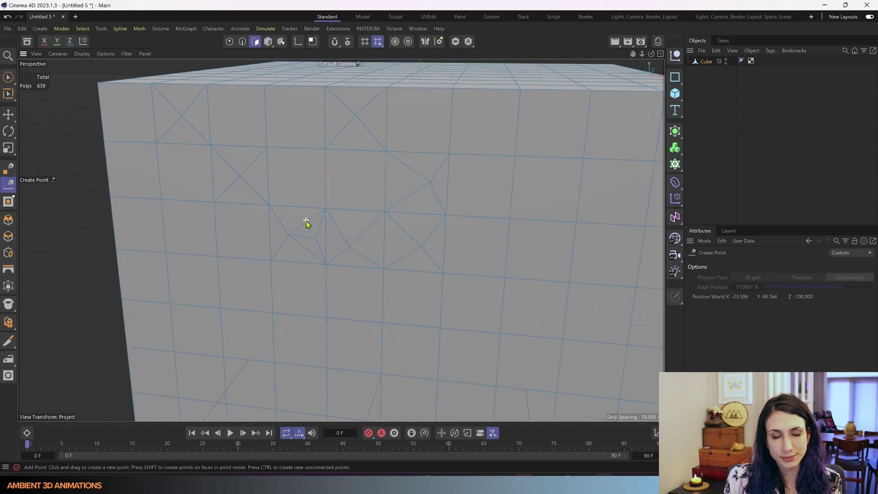